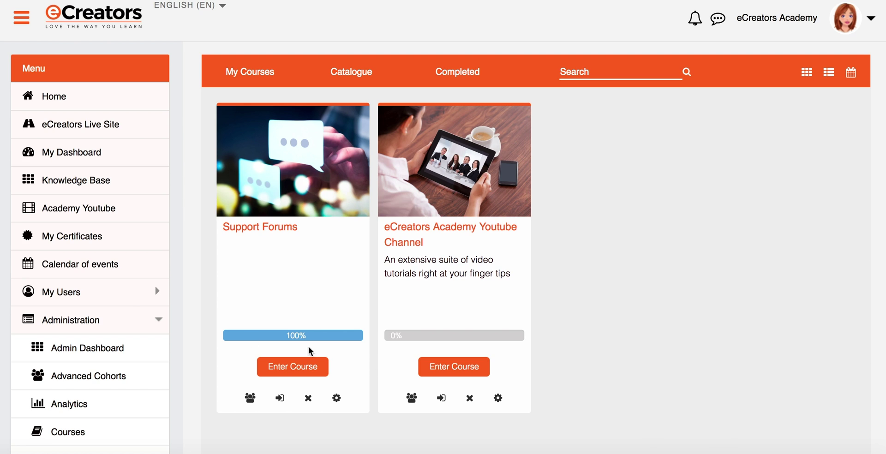
Open the course and category management page from the Courses section of Site administration
left_click(159, 321)
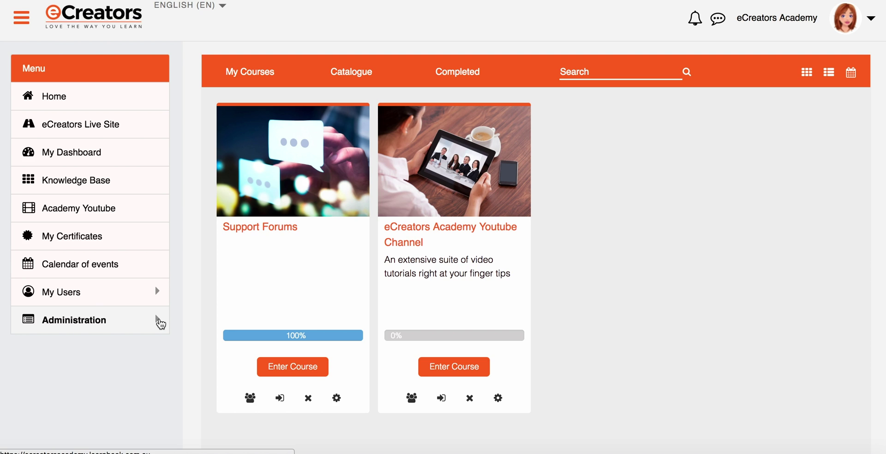
left_click(94, 326)
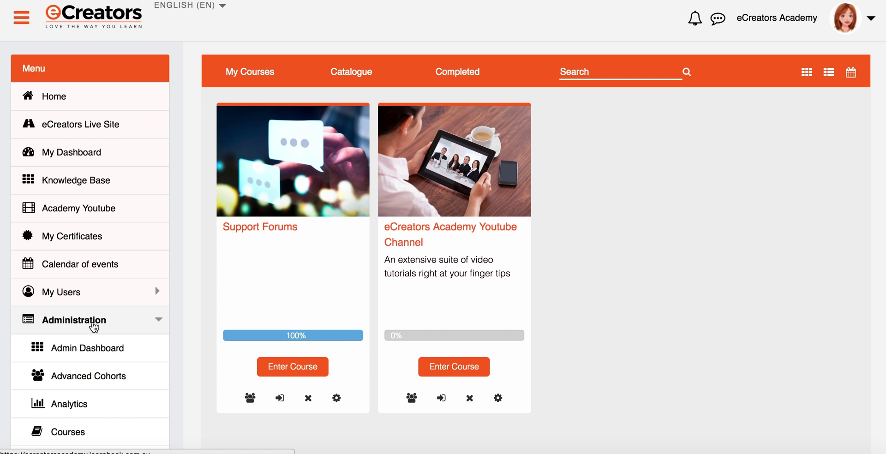
scroll(92, 327, "down", 1)
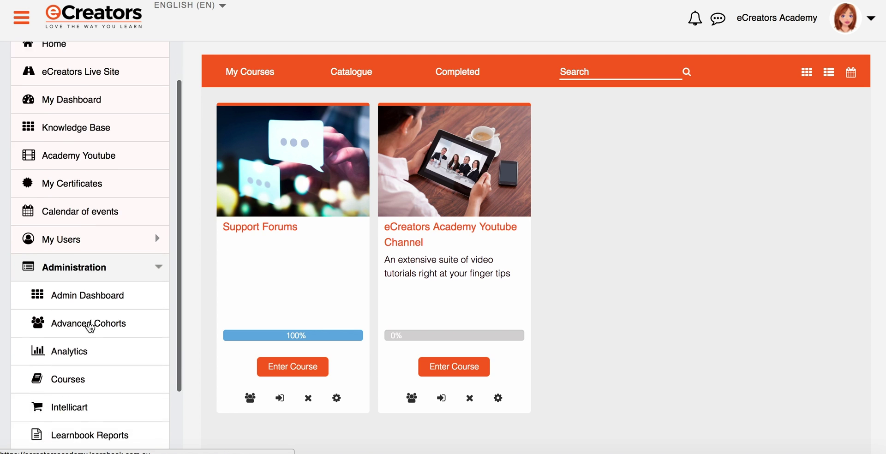
scroll(92, 327, "down", 3)
left_click(81, 411)
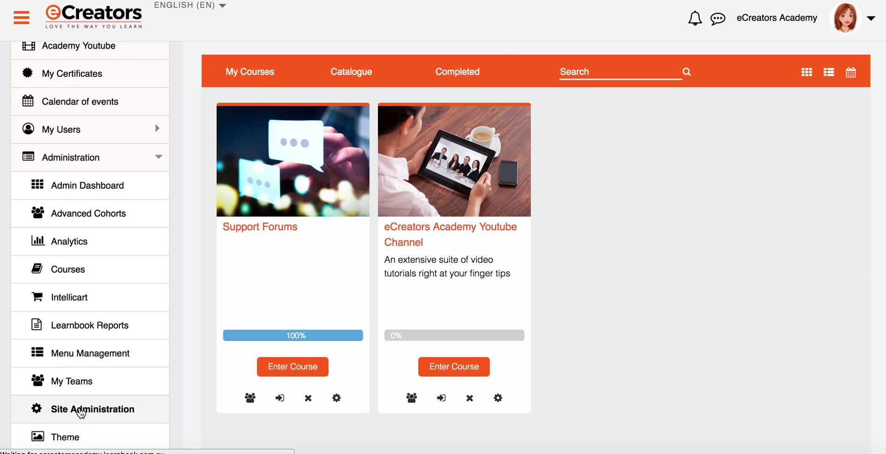
scroll(229, 326, "down", 1)
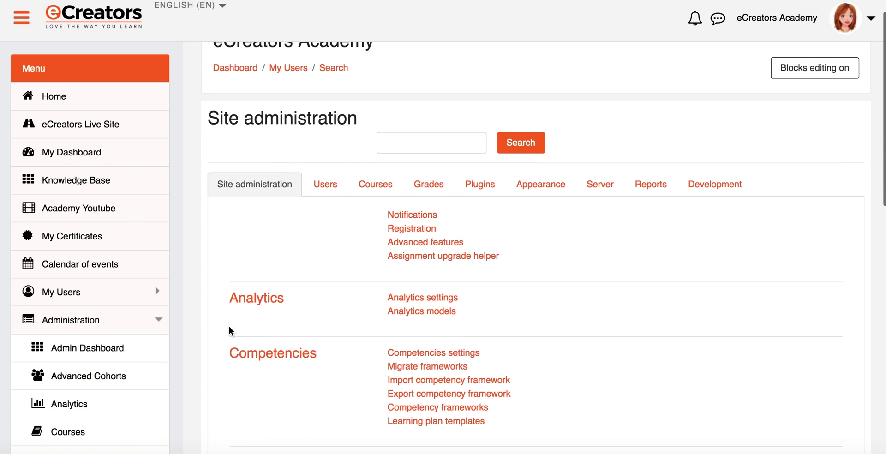
left_click(367, 187)
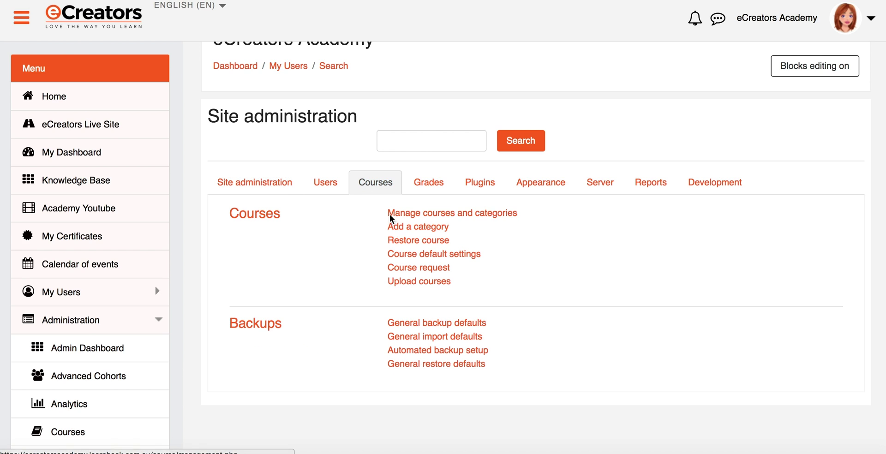
left_click(448, 219)
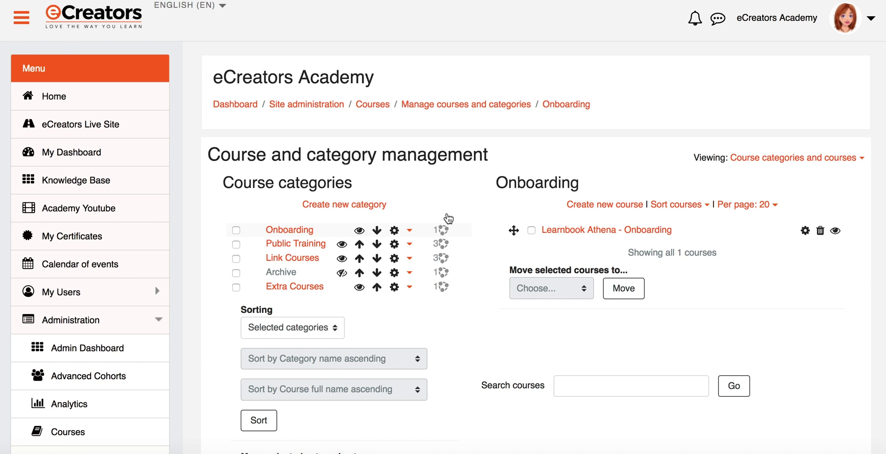
left_click_drag(225, 181, 348, 181)
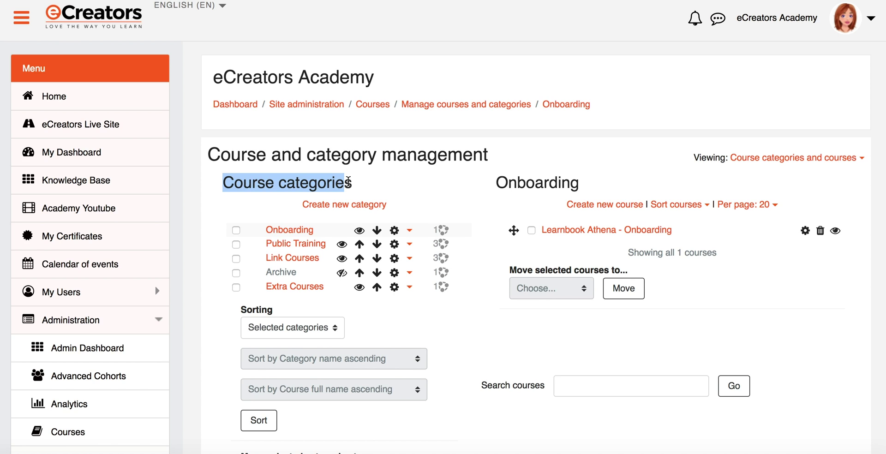
left_click(361, 188)
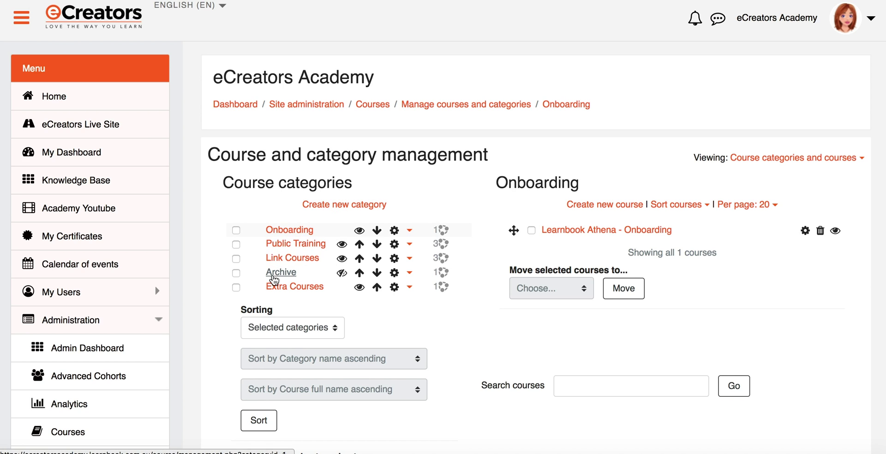
Create a new course category named Induction with Top as its parent category
left_click(352, 205)
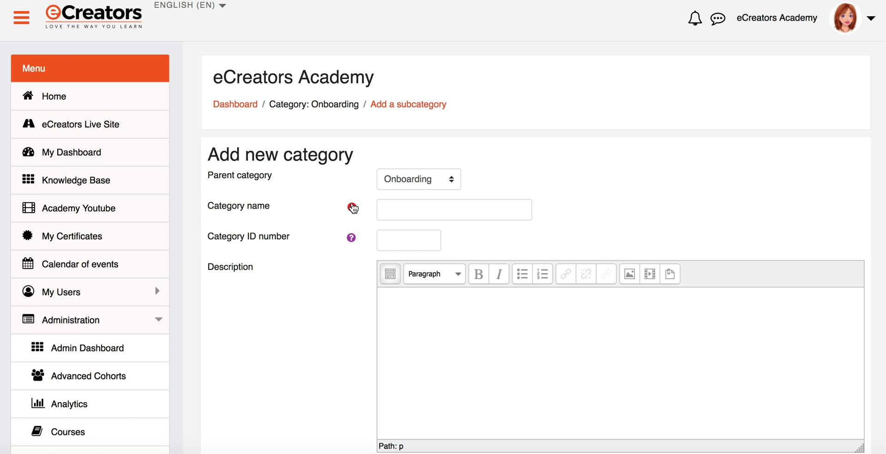
left_click(401, 176)
left_click(277, 178)
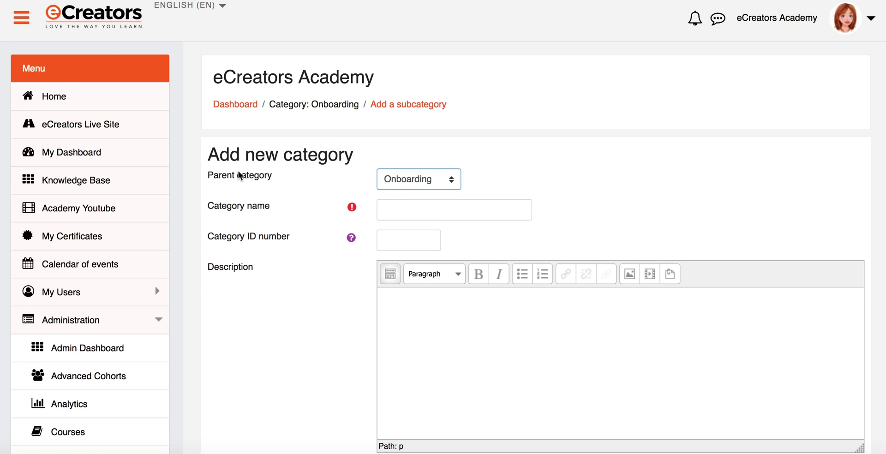
left_click(426, 180)
left_click(431, 163)
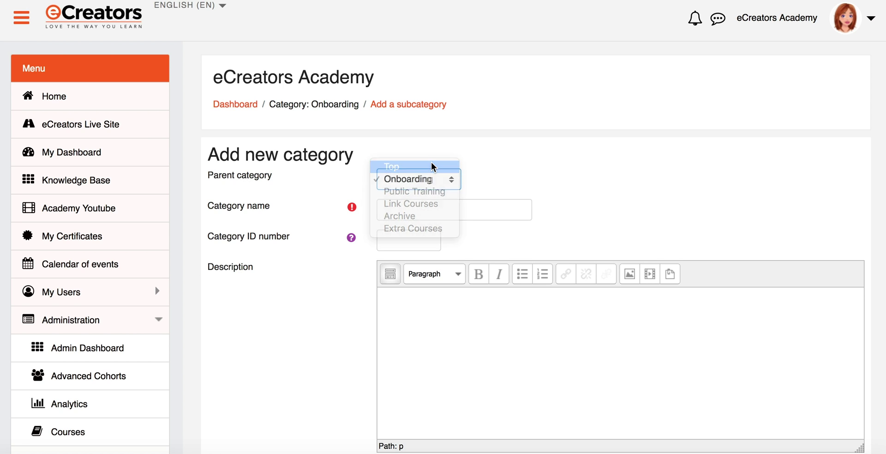
left_click(420, 208)
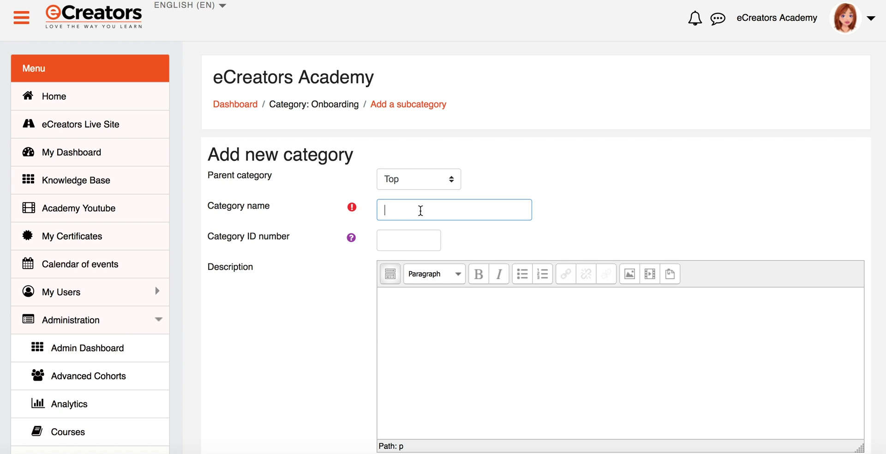
type("Induction")
scroll(543, 231, "down", 3)
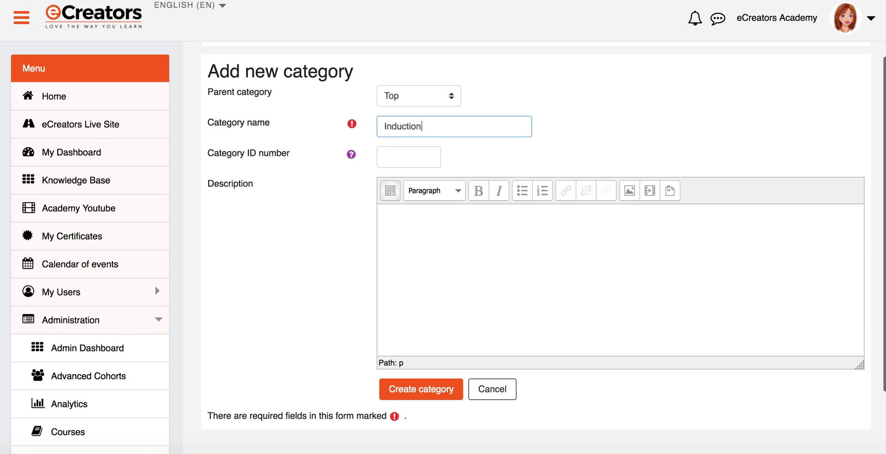
left_click(421, 395)
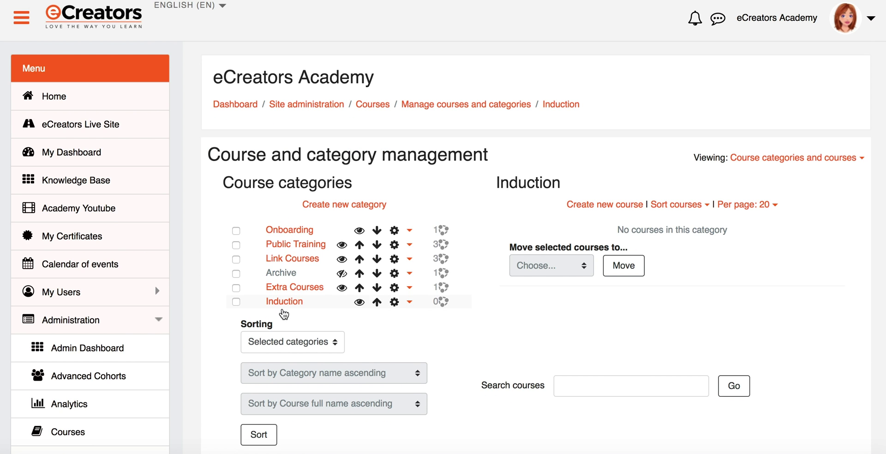
Create a subcategory named 2018 under the Induction category
left_click(377, 303)
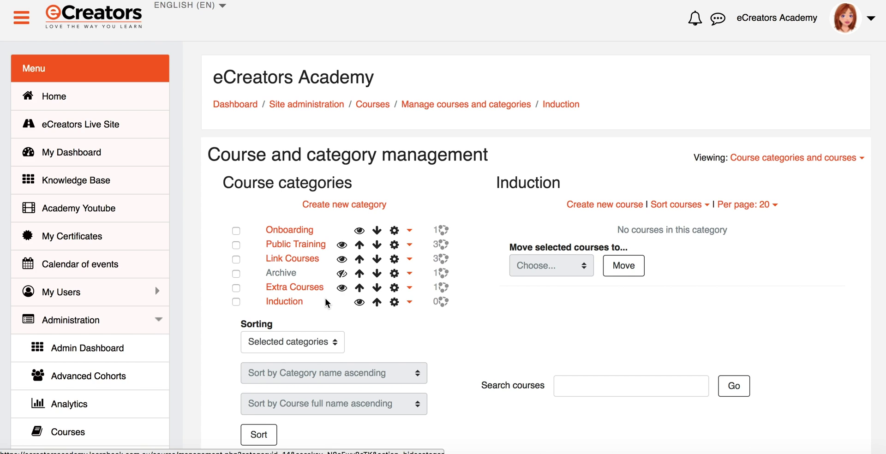
left_click(408, 302)
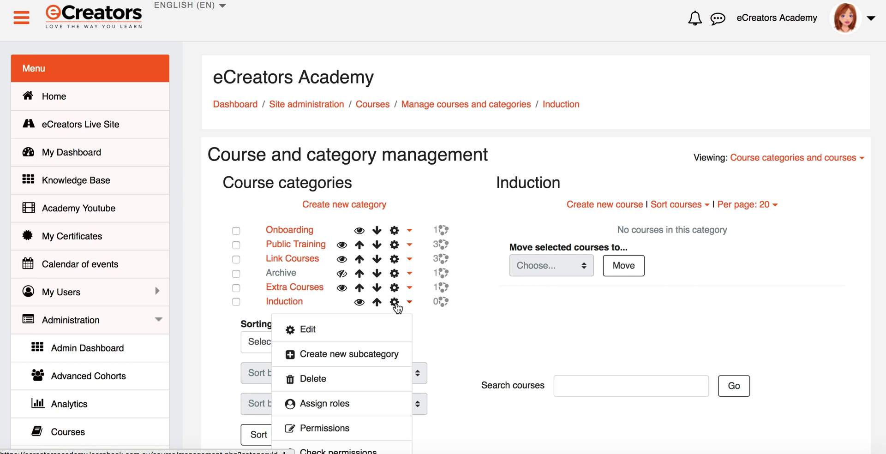
left_click(344, 354)
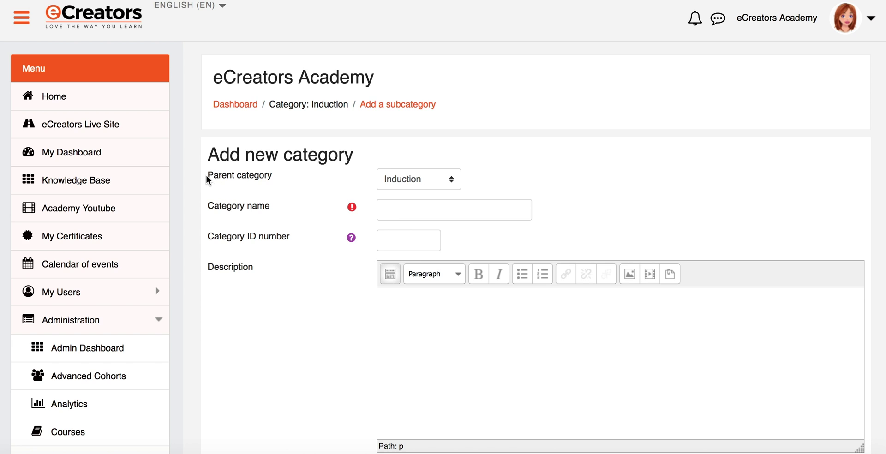
left_click_drag(207, 180, 263, 181)
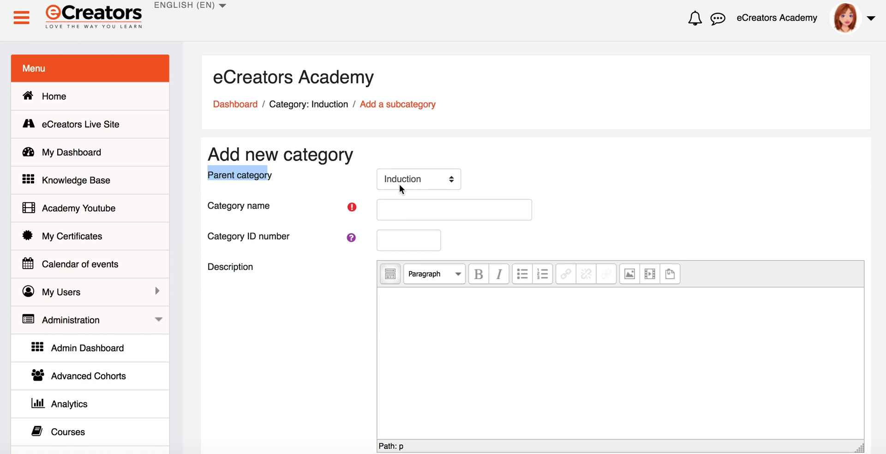
left_click(420, 215)
type("2018")
scroll(420, 234, "down", 3)
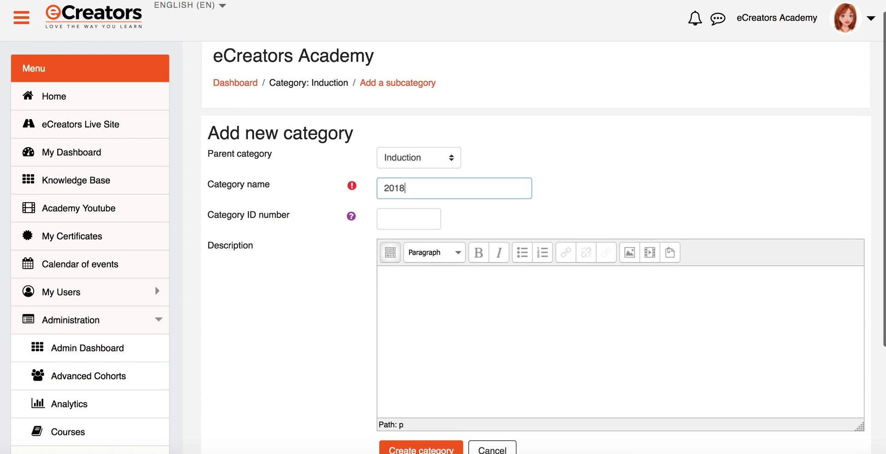
left_click(415, 409)
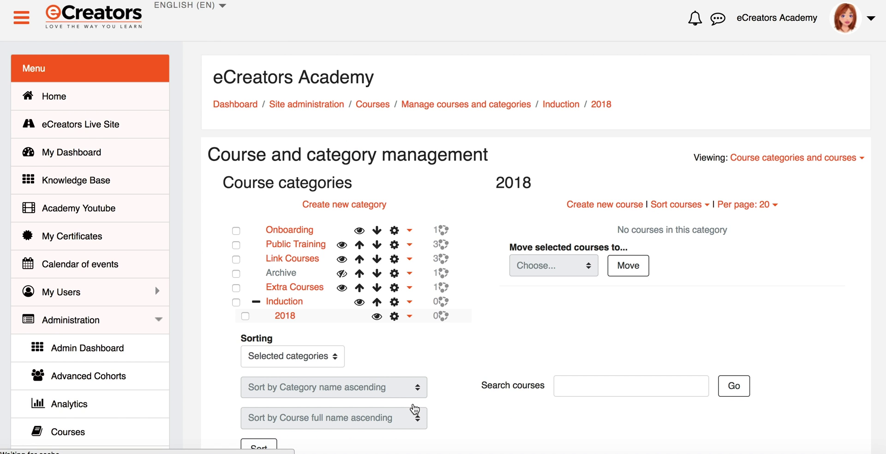
Add another subcategory named 2019 under the Induction category
left_click(395, 305)
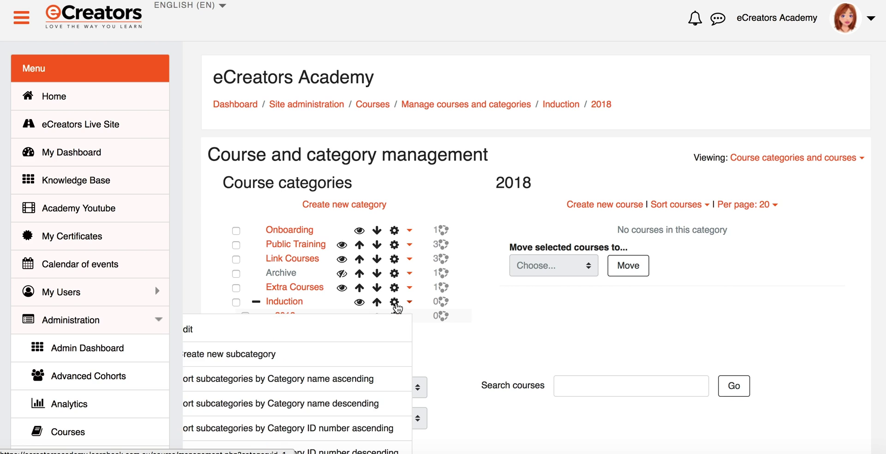
left_click(290, 355)
left_click(441, 209)
type("2019")
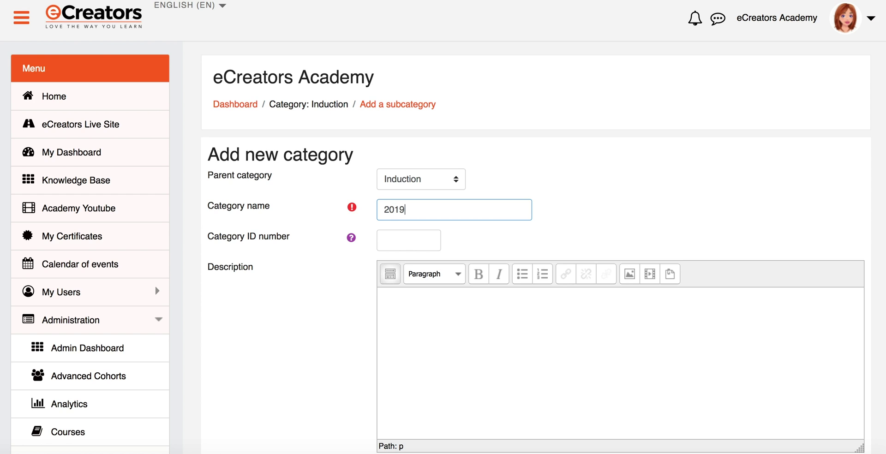
scroll(434, 280, "down", 2)
left_click(410, 381)
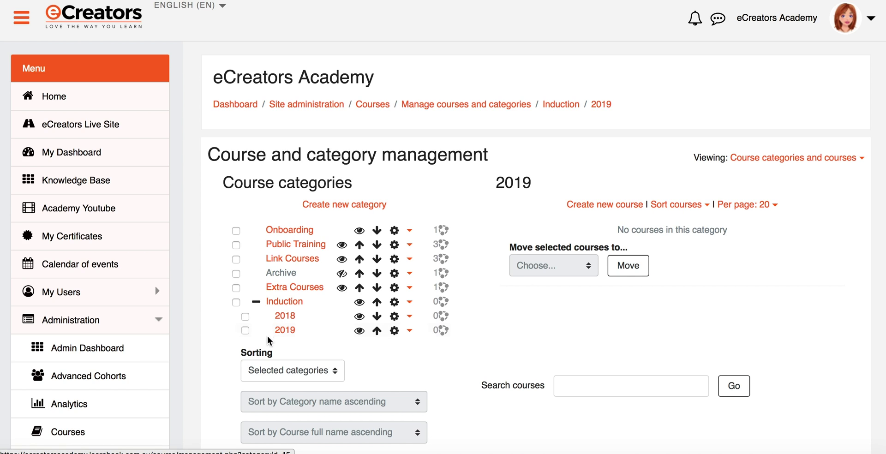
Collapse and re-expand the Induction category to view its subcategories, and select the 2019 subcategory
left_click(257, 302)
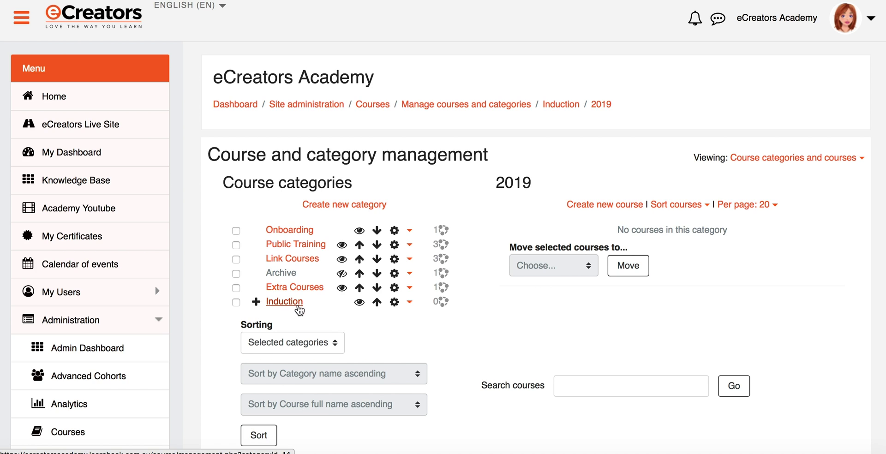
left_click(259, 305)
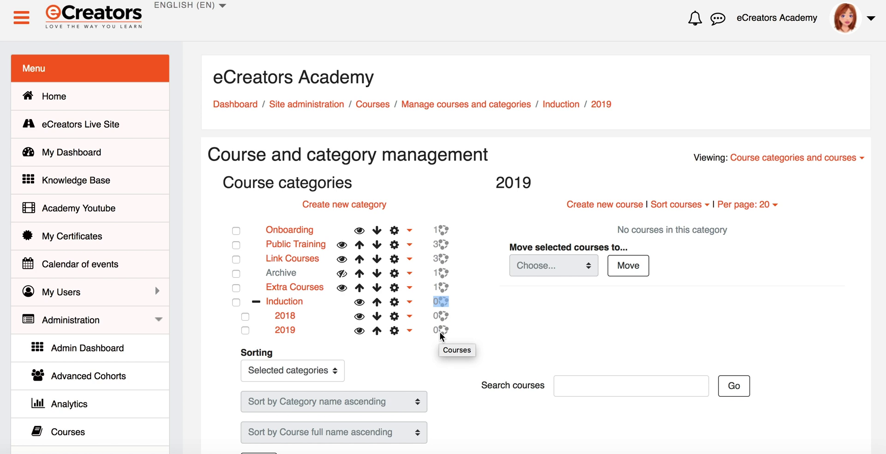
left_click(454, 340)
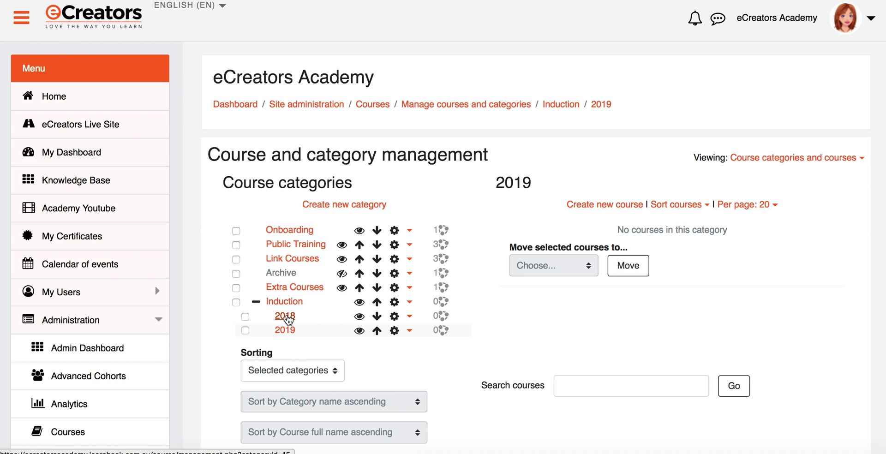
left_click(290, 330)
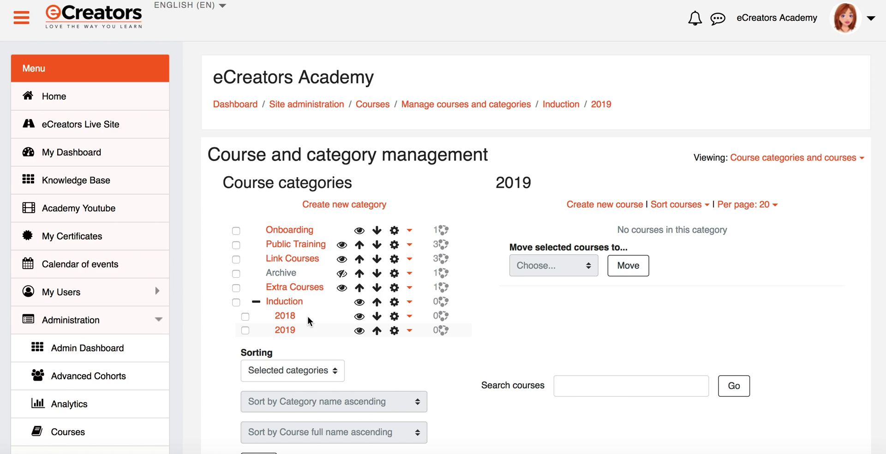
left_click(237, 302)
left_click(245, 316)
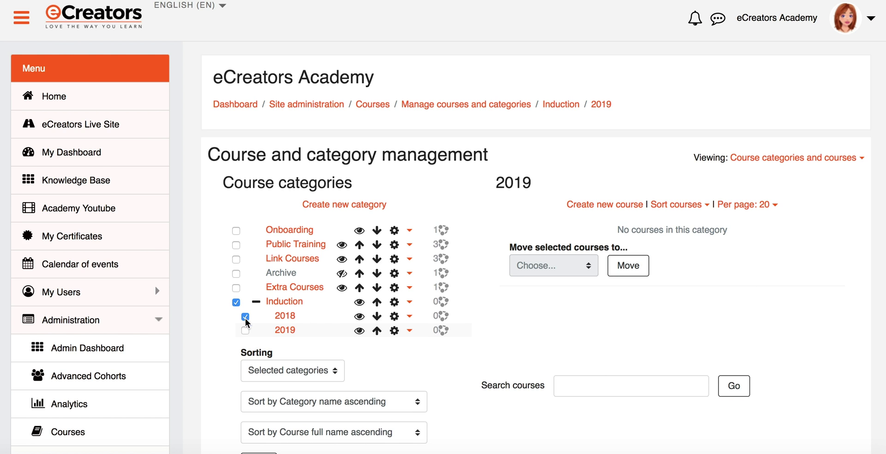
scroll(246, 328, "down", 3)
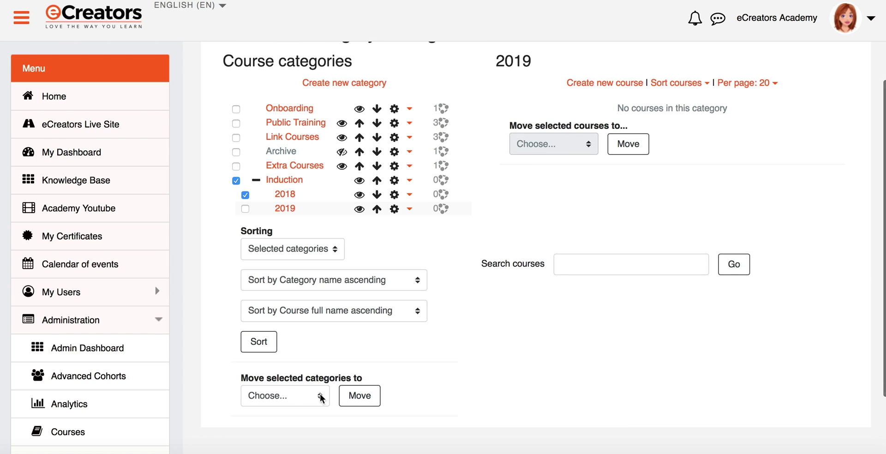
left_click(323, 396)
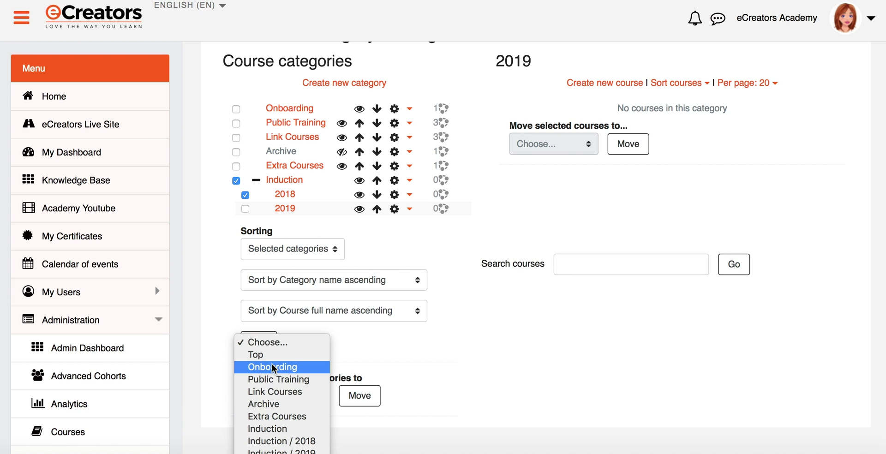
left_click(428, 407)
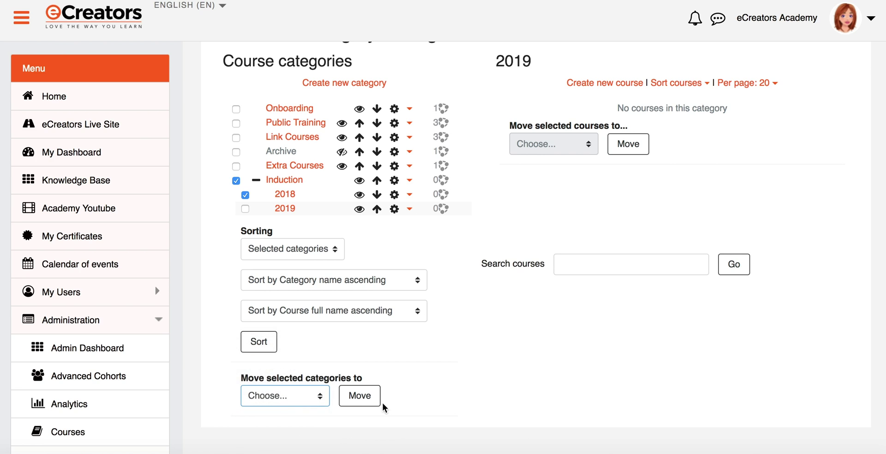
left_click(245, 194)
left_click(236, 181)
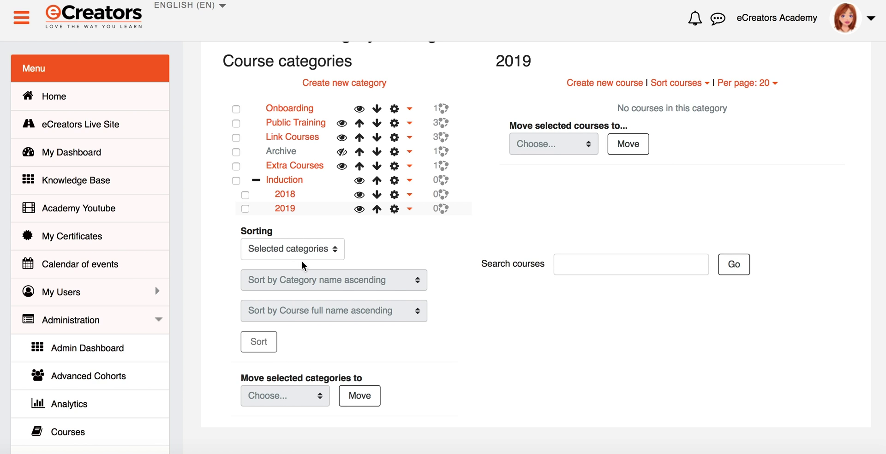
Open the 2018 subcategory's settings, review the available parent categories, and return to the course and category management page
left_click(394, 197)
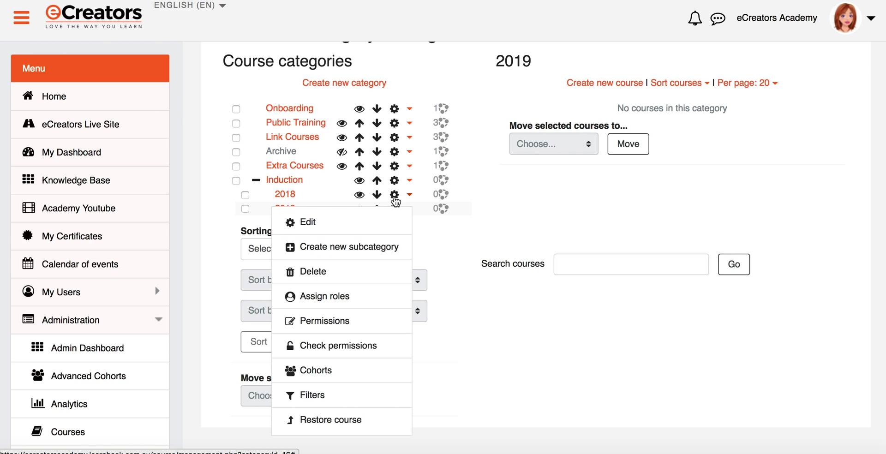
left_click(312, 222)
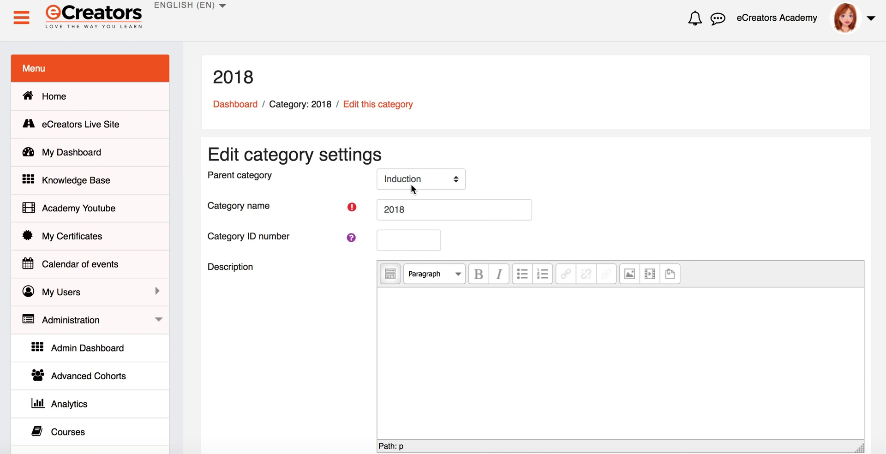
left_click(411, 183)
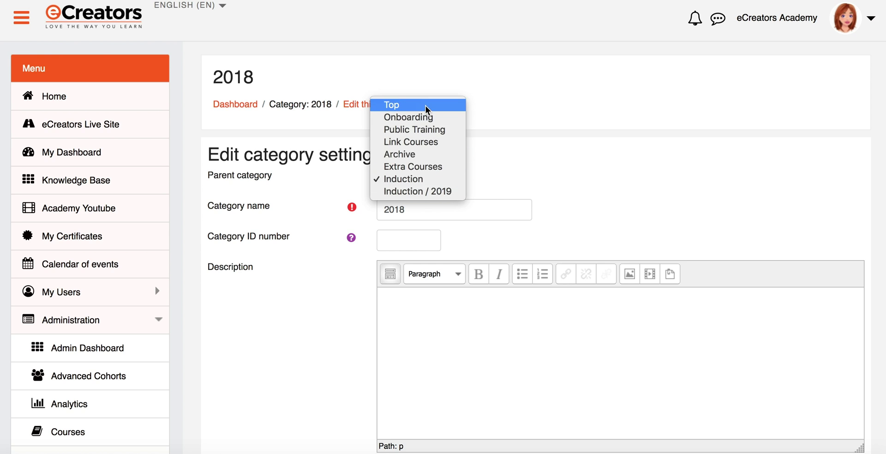
left_click(527, 169)
scroll(528, 169, "down", 2)
scroll(528, 169, "down", 3)
left_click(500, 353)
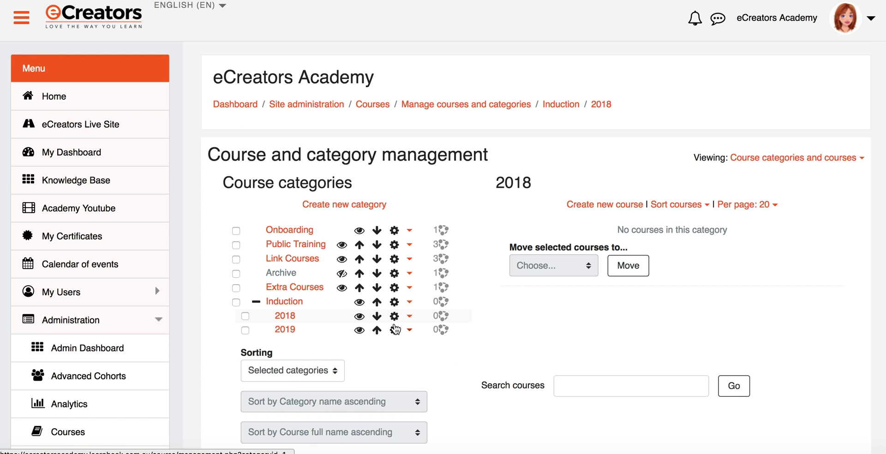
Review the actions available for the 2018 subcategory, from editing and deleting to permissions, cohorts and restoring a course
left_click(394, 317)
scroll(395, 314, "down", 2)
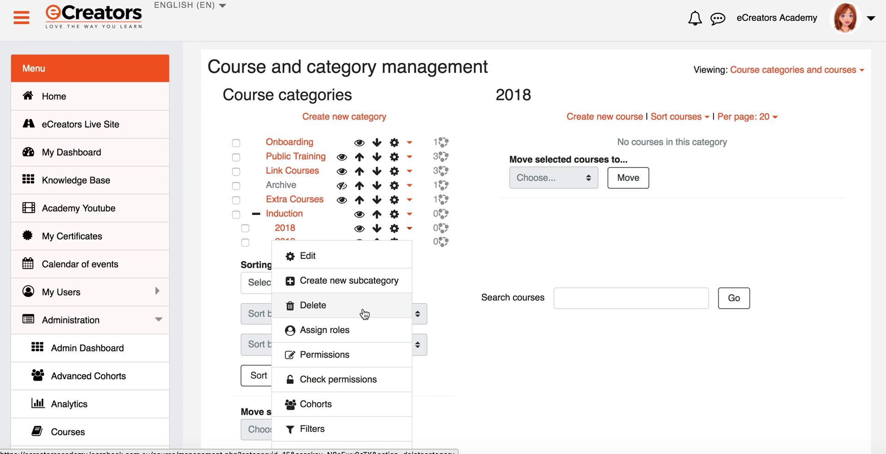
scroll(364, 313, "down", 1)
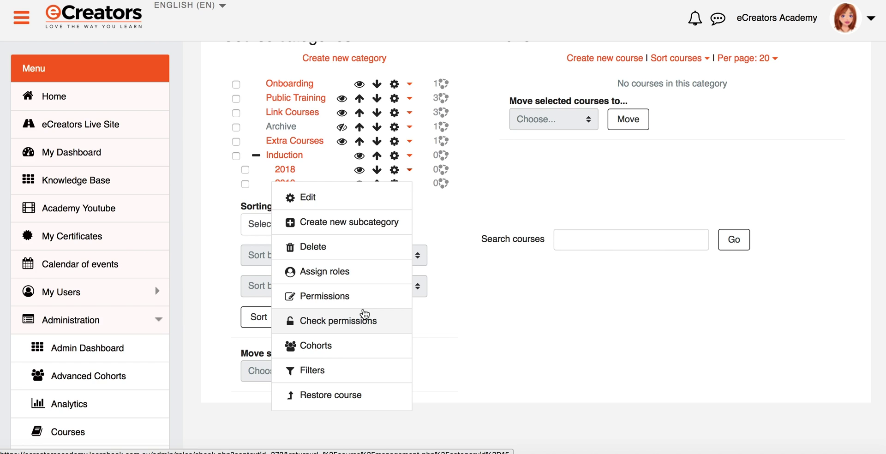
left_click(470, 222)
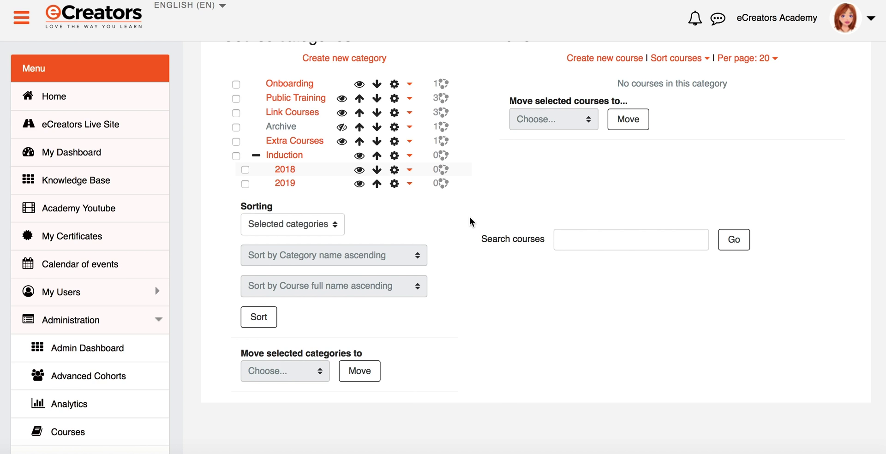
scroll(469, 216, "down", 1)
scroll(469, 216, "up", 5)
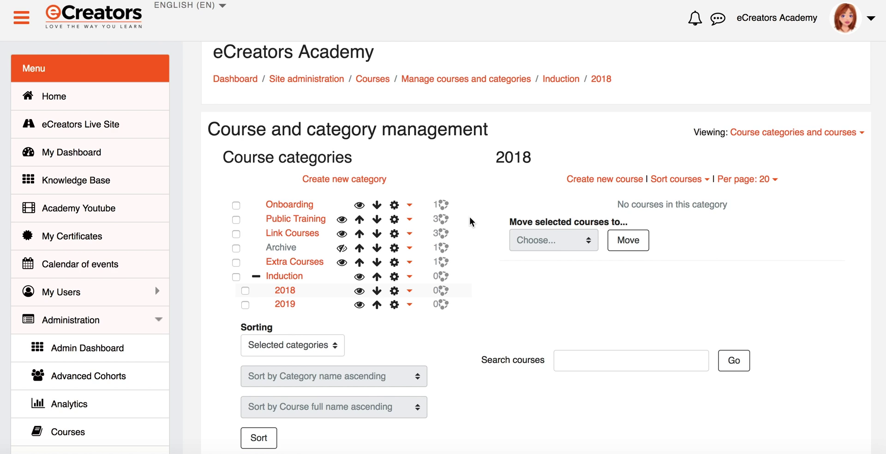
Hide the Induction category together with its subcategories, and make it visible again
left_click(359, 306)
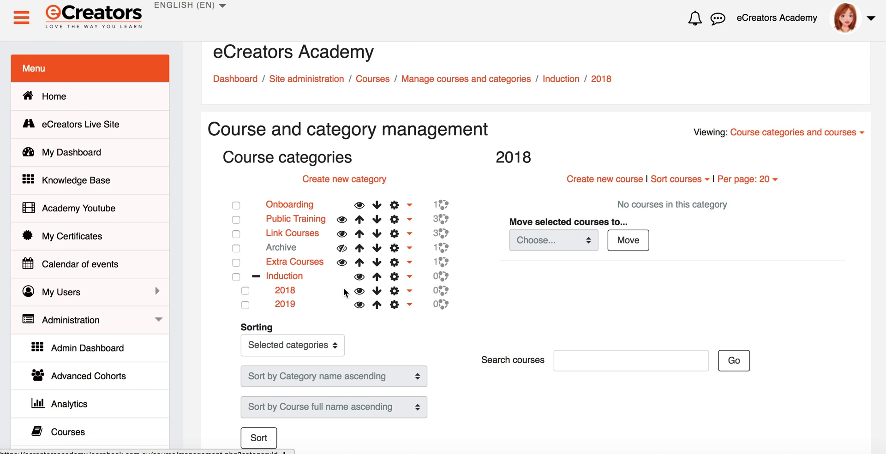
left_click(359, 277)
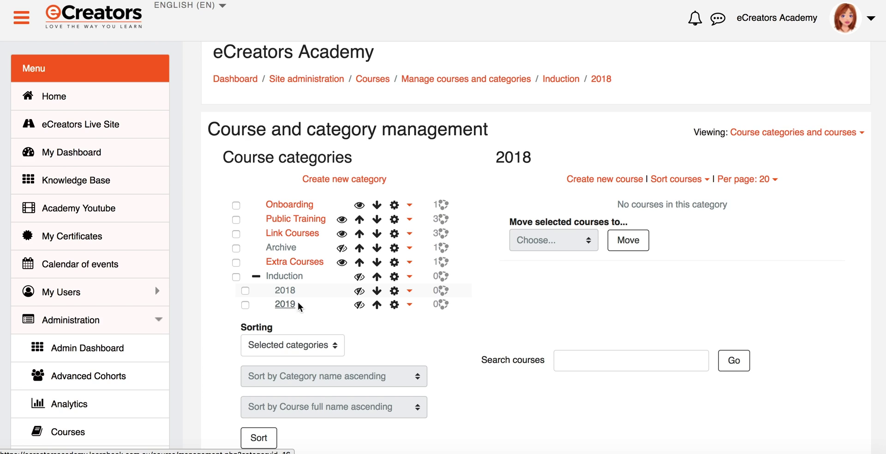
left_click(360, 280)
Select the Induction category and highlight its title above the course list to check which category is active
left_click(279, 276)
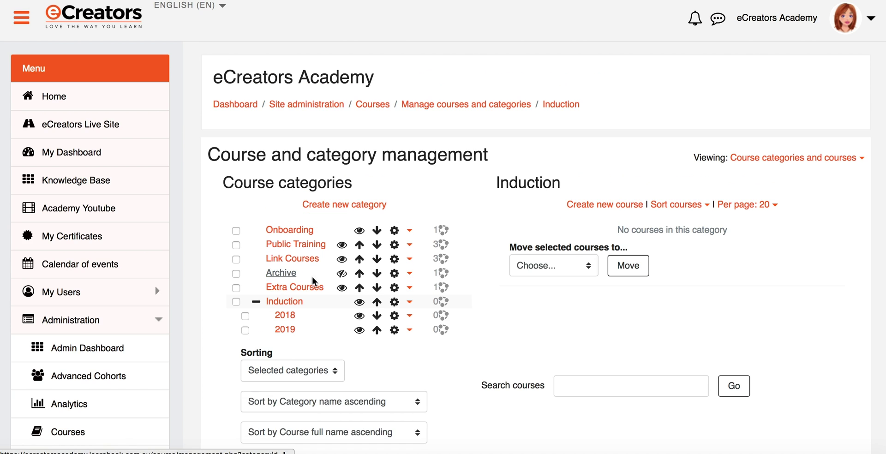
left_click(498, 183)
left_click_drag(498, 183, 560, 184)
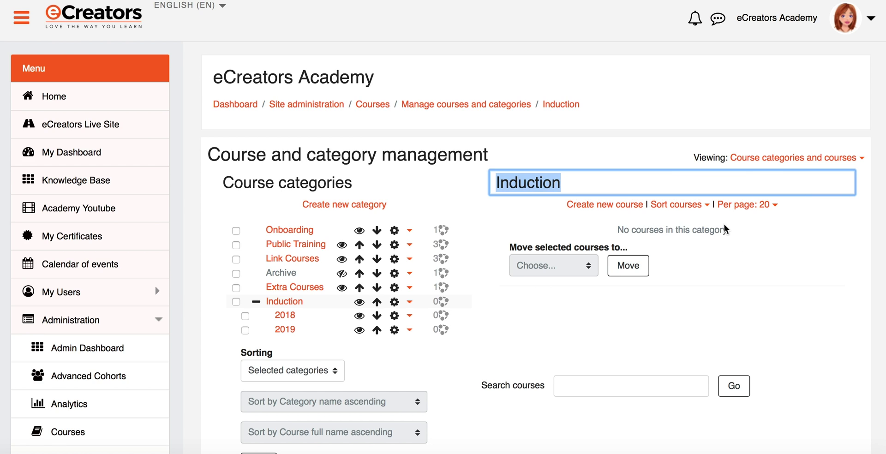
left_click(559, 178)
left_click_drag(545, 184, 509, 183)
Switch to the 2018 subcategory and highlight its title above the course list
left_click(284, 318)
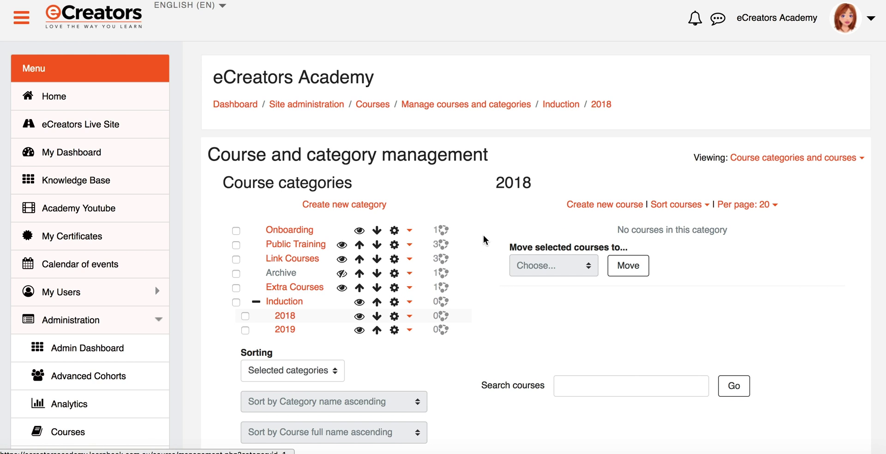
left_click(499, 180)
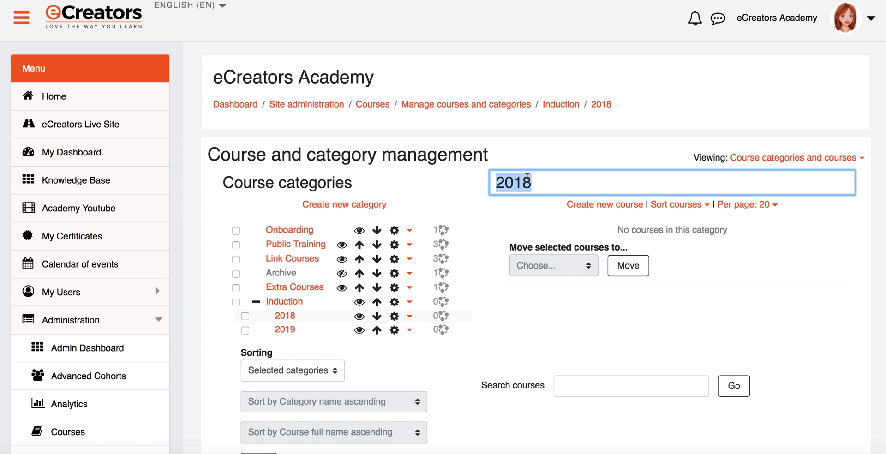
left_click(541, 165)
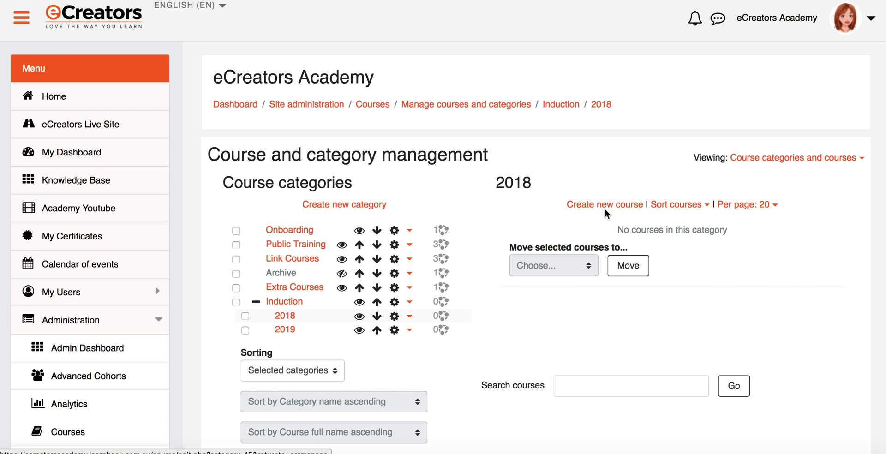
left_click(497, 182)
left_click_drag(497, 182, 528, 183)
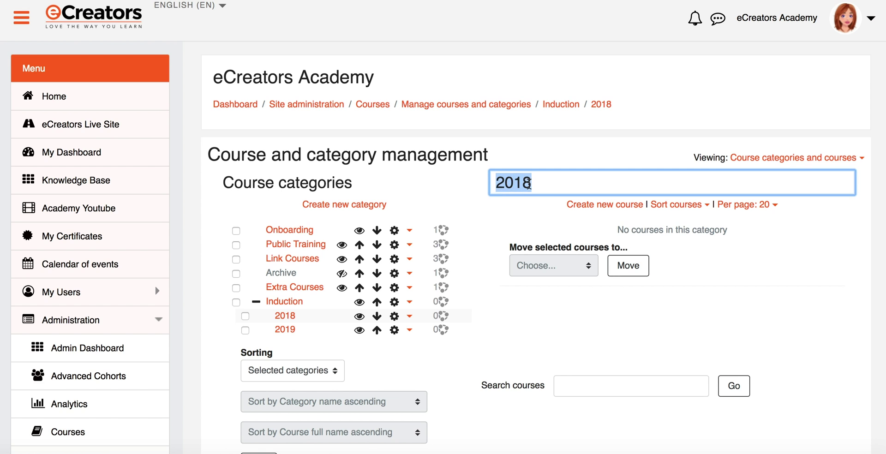